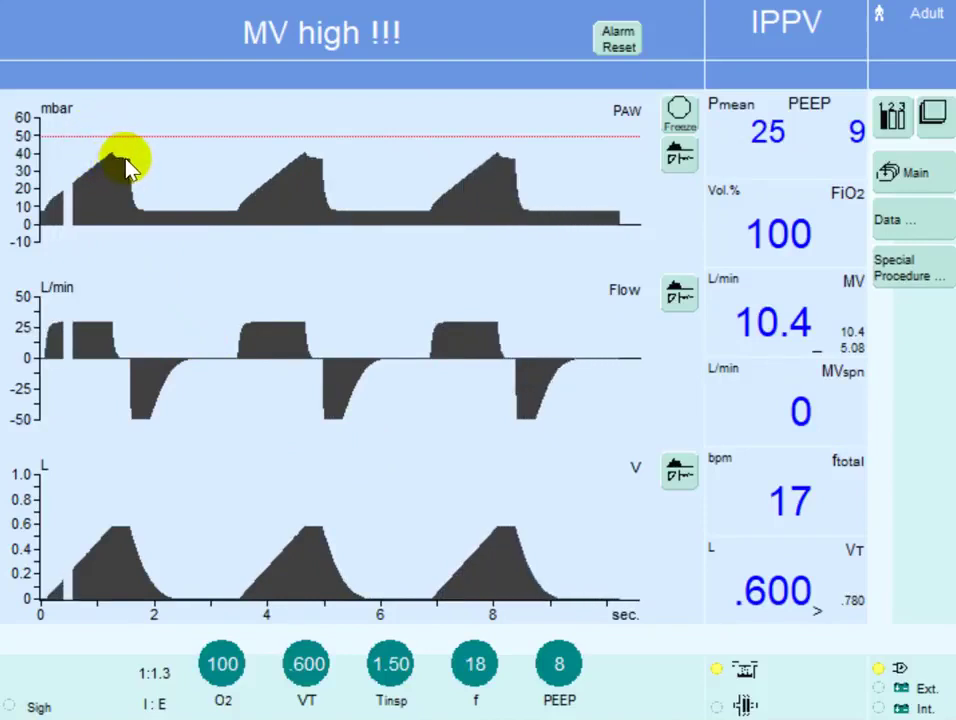
# - After a glance at the measured values, turn the set VT down from .600 to .420 L
pyautogui.click(911, 223)
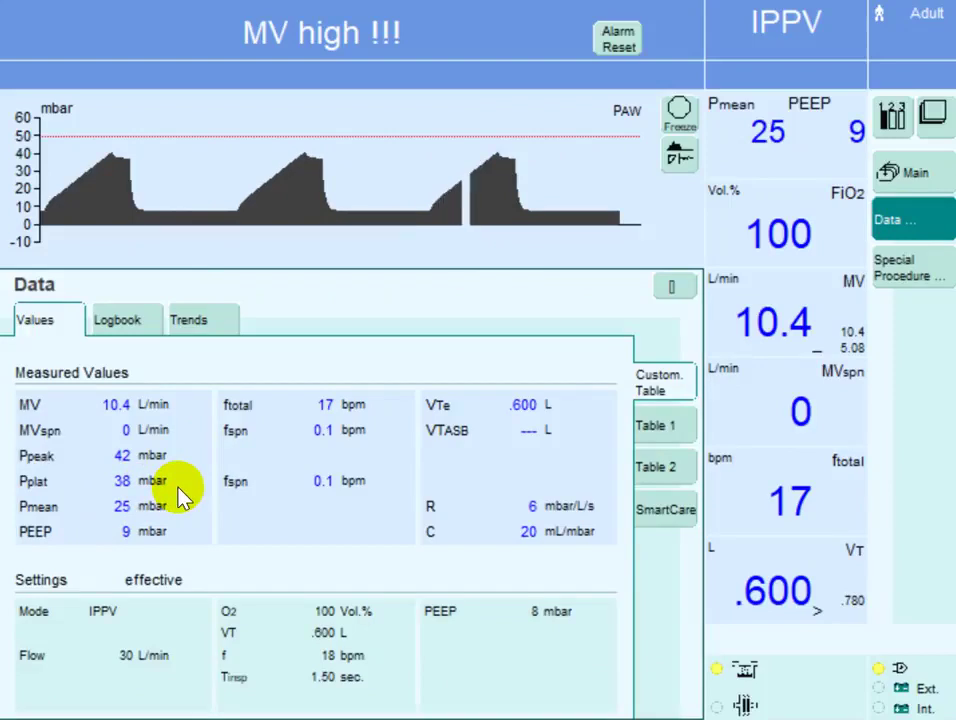
pyautogui.click(686, 289)
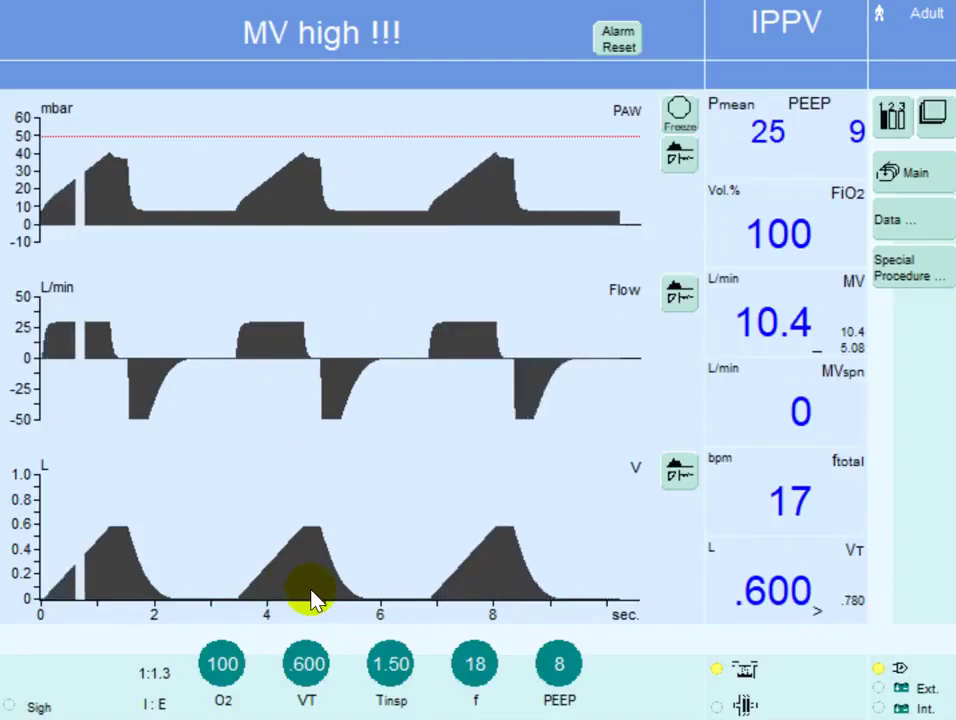
pyautogui.click(312, 666)
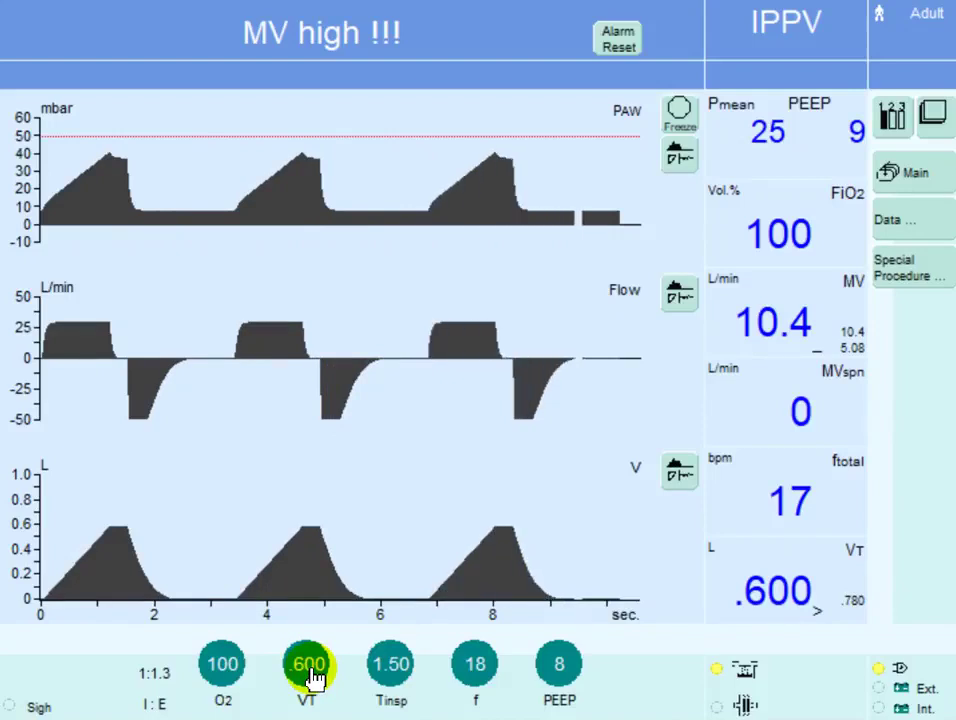
pyautogui.click(313, 680)
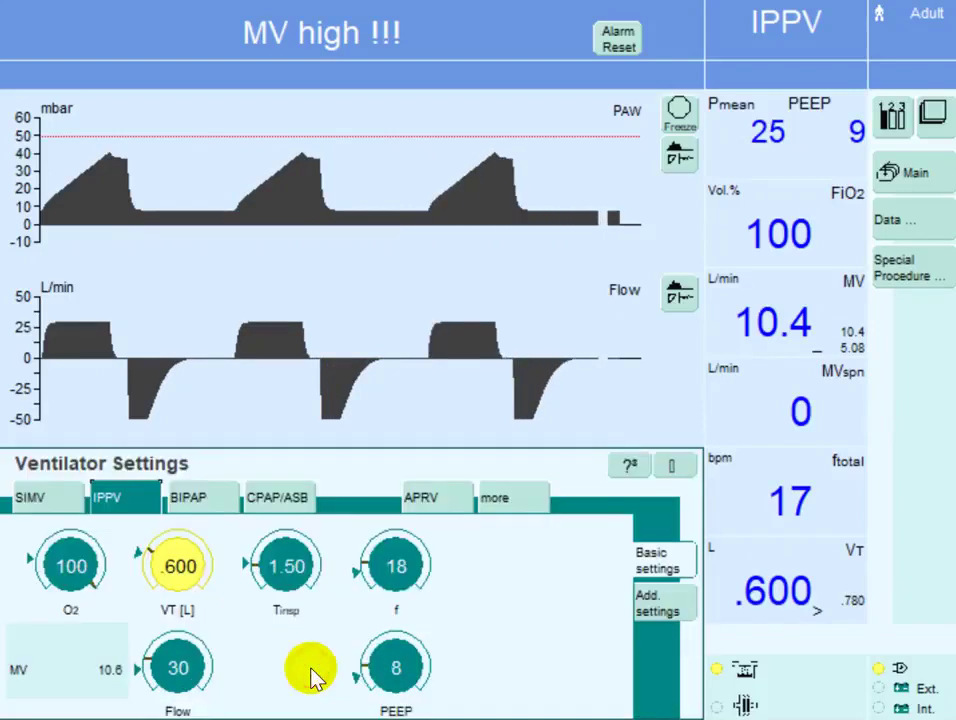
pyautogui.click(180, 566)
pyautogui.scroll(-2, 193, 572)
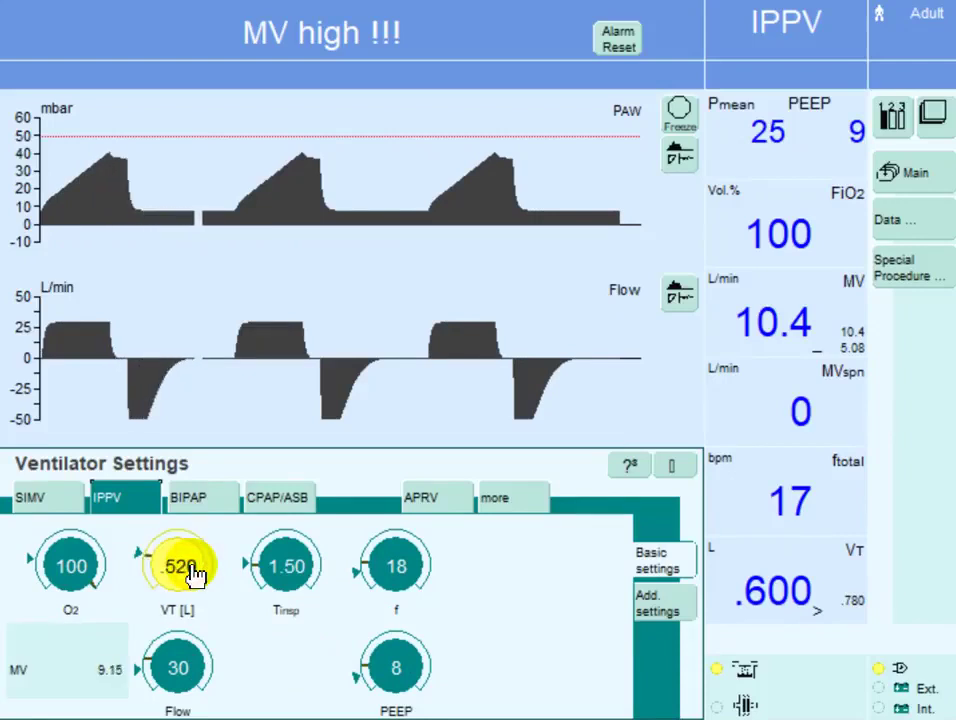
pyautogui.scroll(-2, 193, 572)
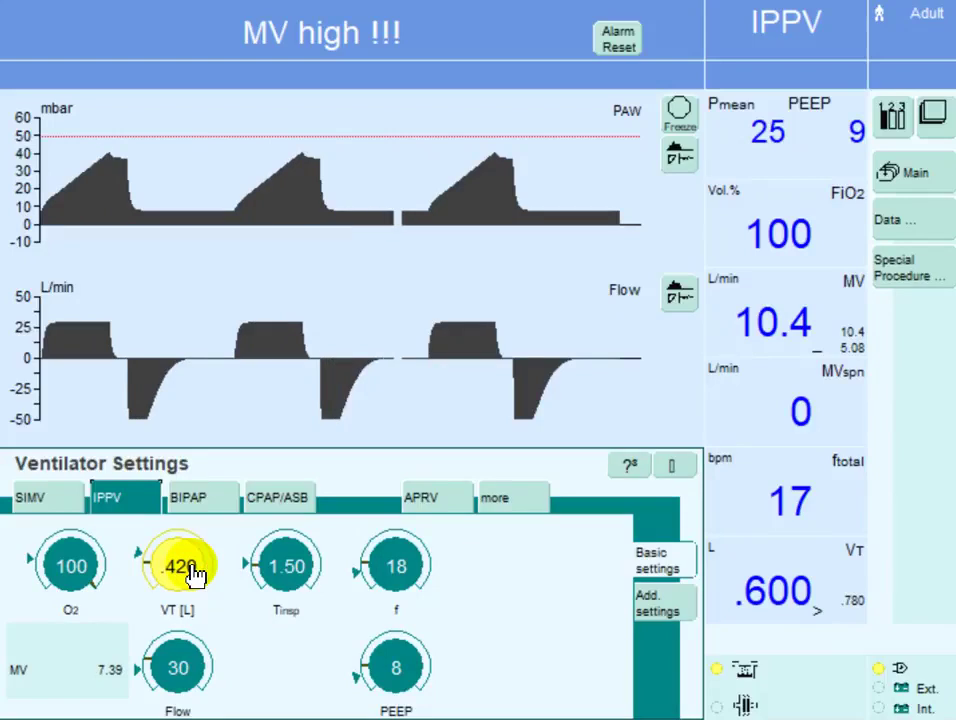
pyautogui.click(193, 572)
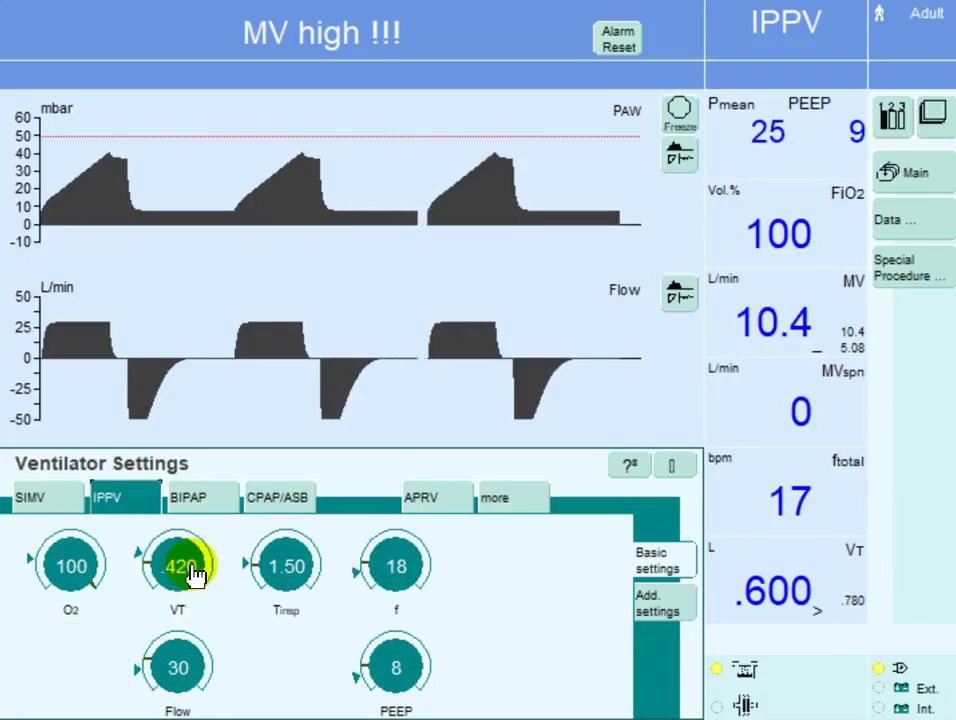
pyautogui.click(678, 469)
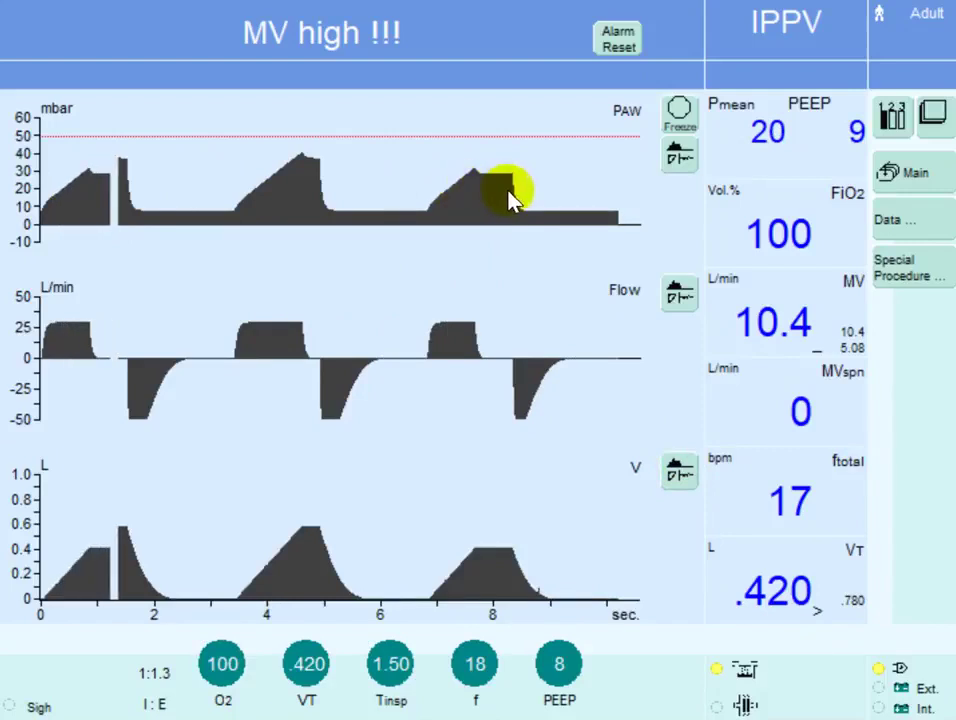
pyautogui.click(916, 220)
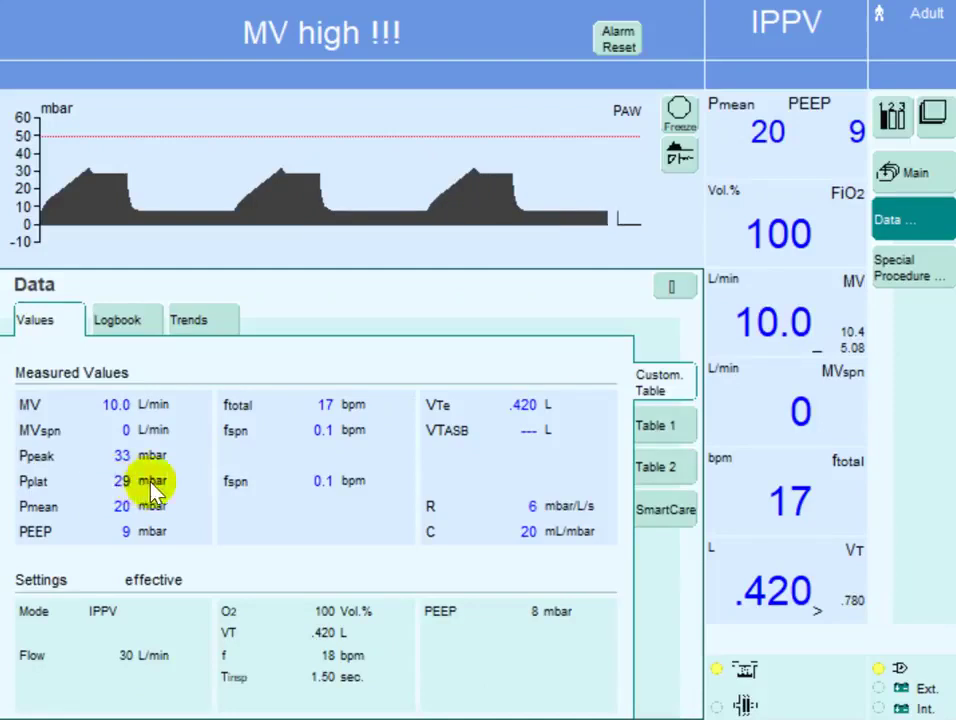
pyautogui.click(671, 290)
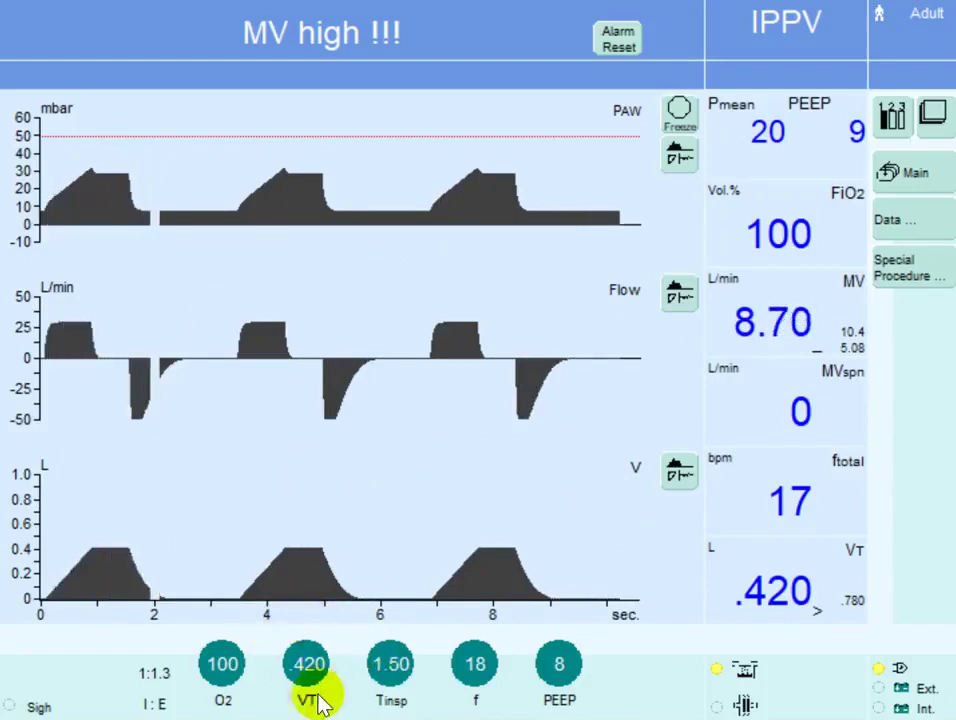
# - Turn the set rate f up from 18 to 22 bpm and confirm it
pyautogui.click(305, 666)
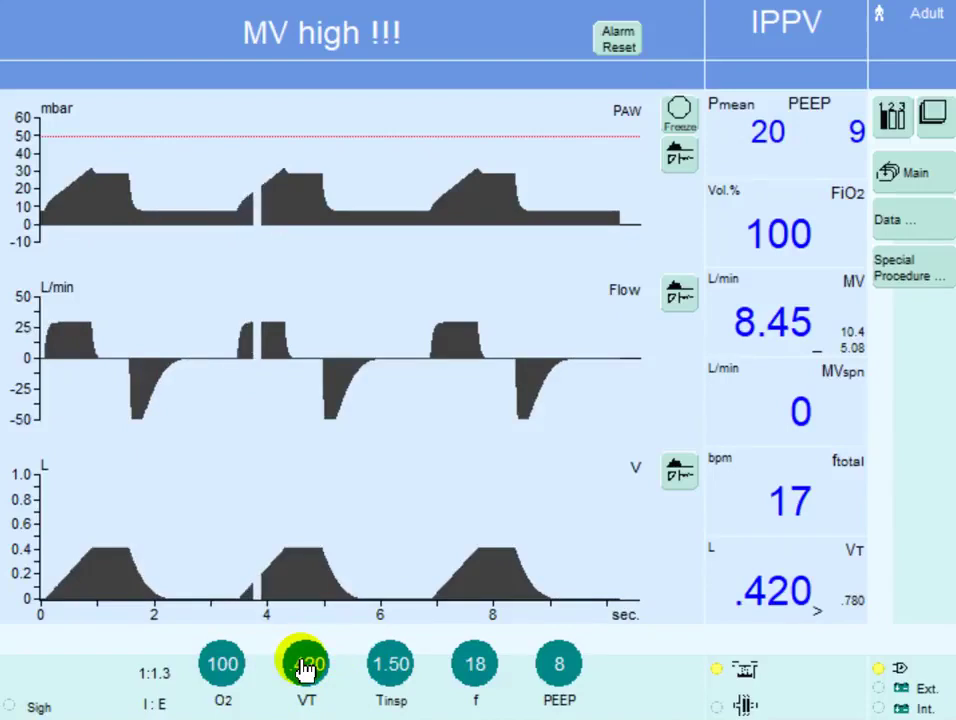
pyautogui.click(305, 666)
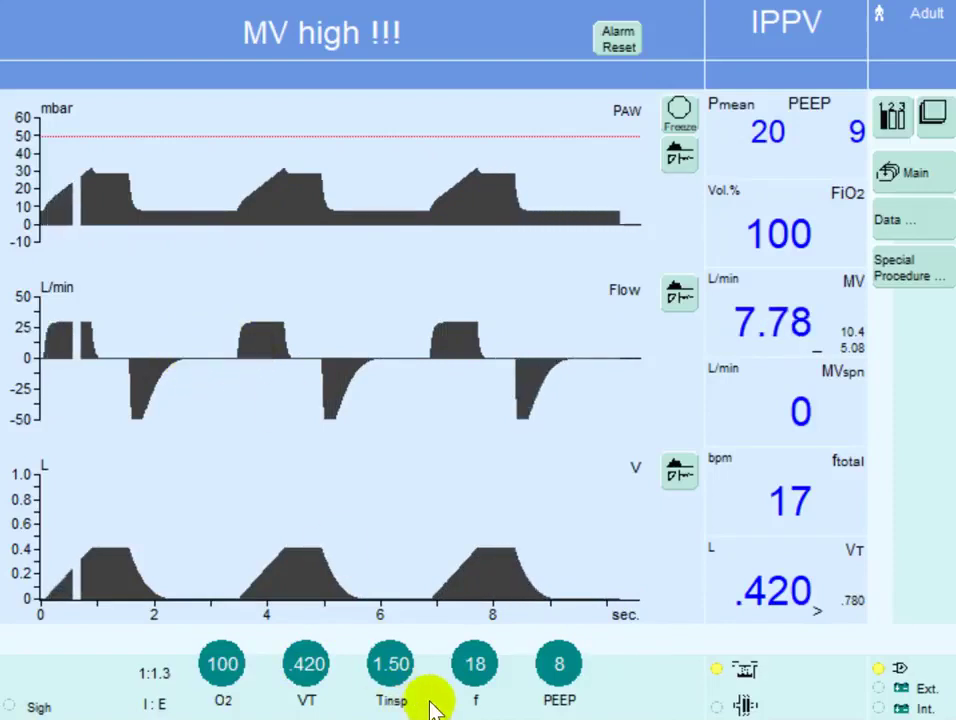
pyautogui.click(478, 675)
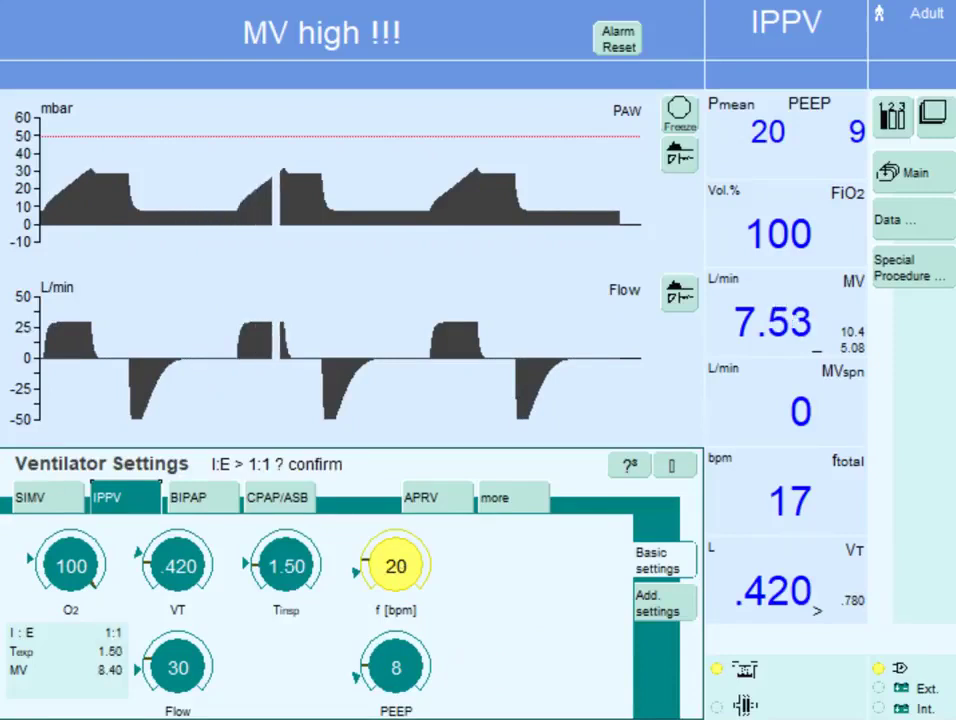
pyautogui.click(403, 588)
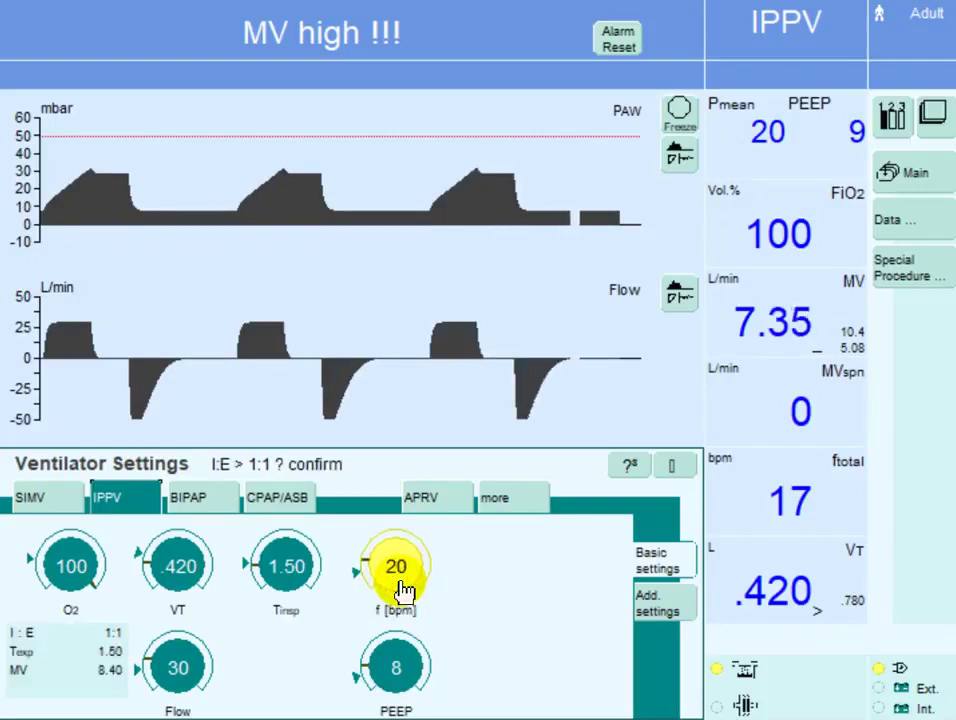
pyautogui.scroll(1, 403, 588)
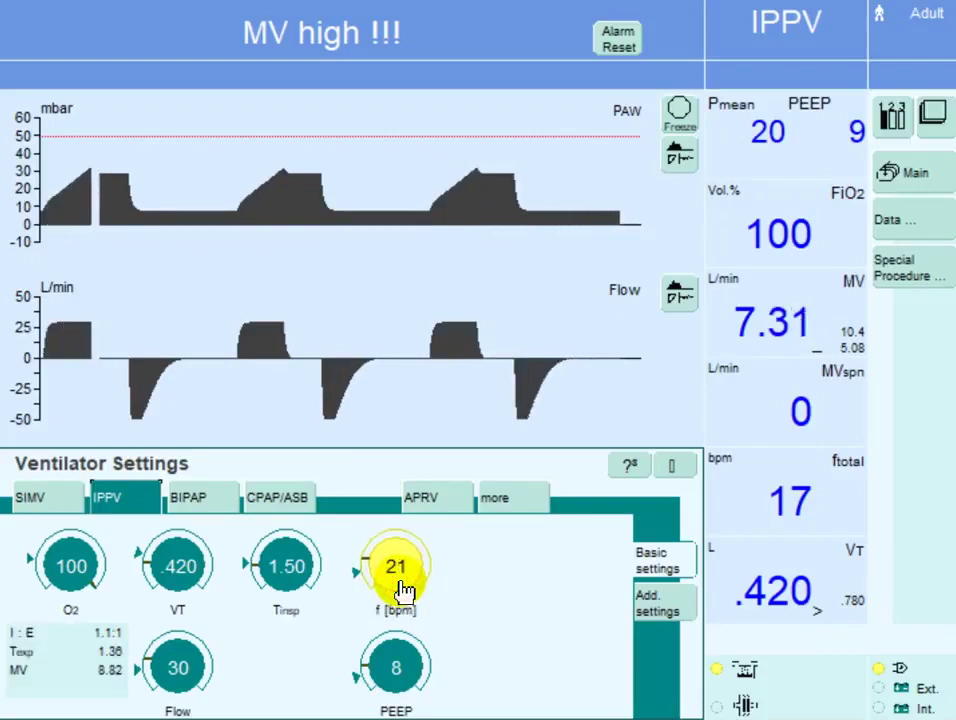
pyautogui.click(403, 588)
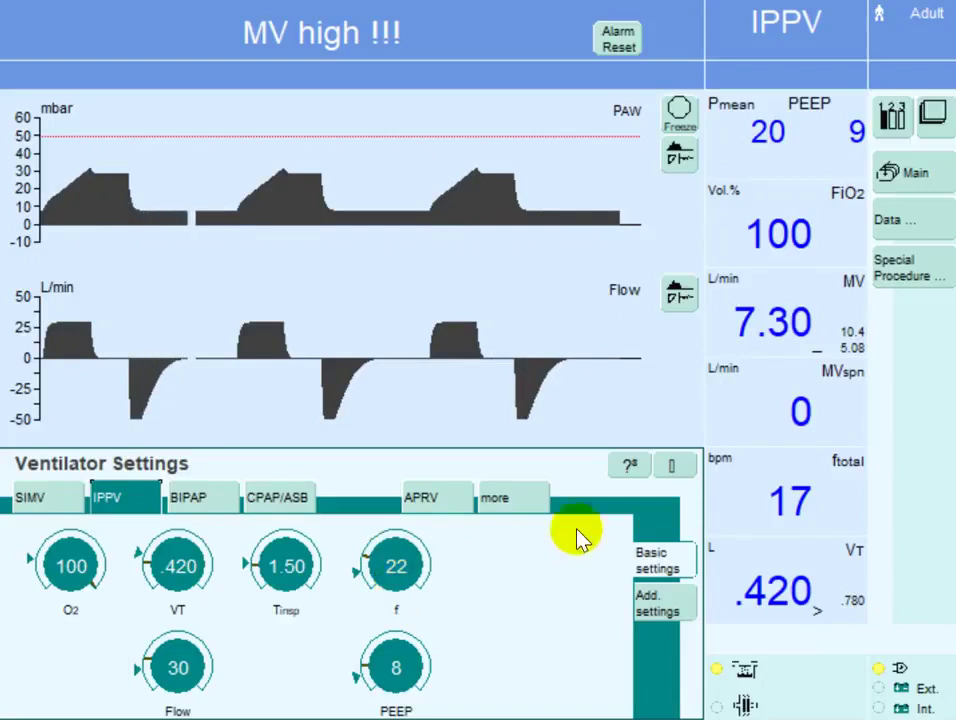
pyautogui.click(675, 466)
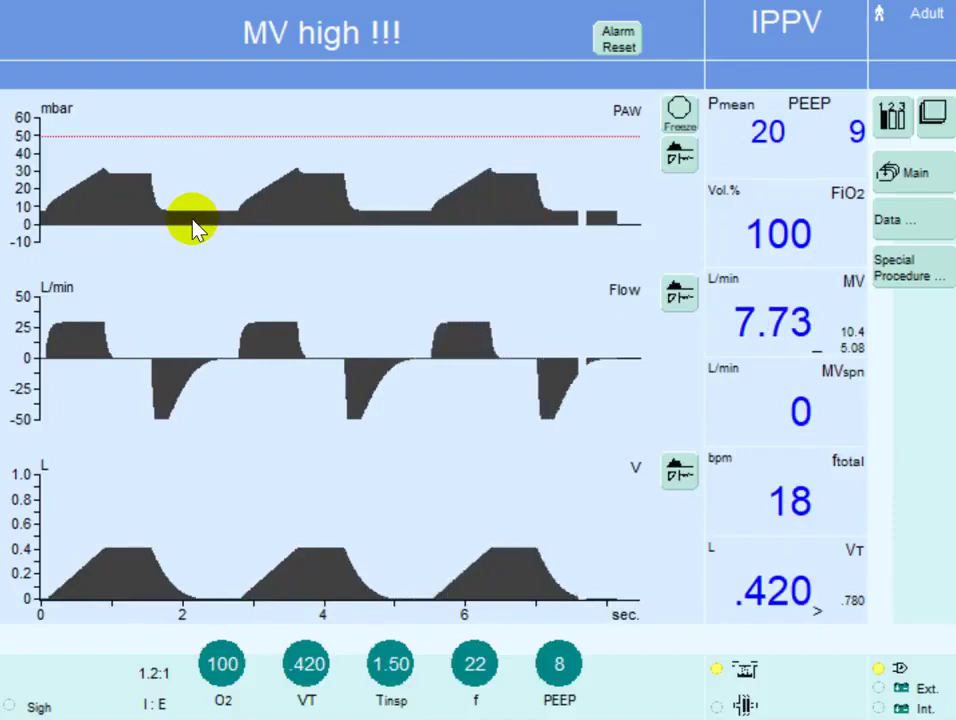
pyautogui.click(222, 682)
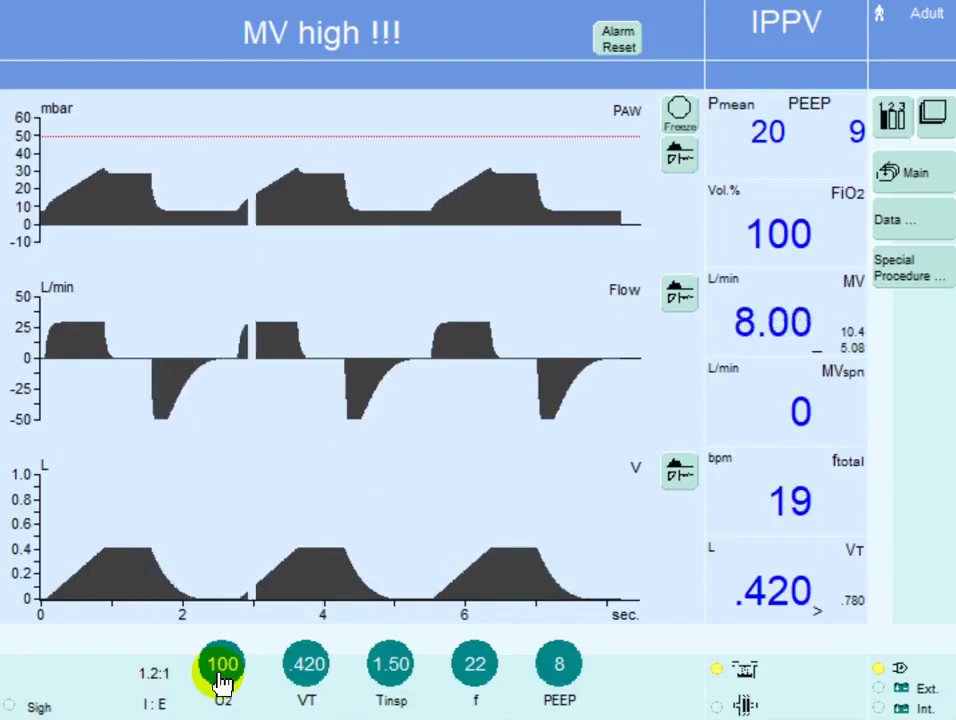
pyautogui.click(563, 668)
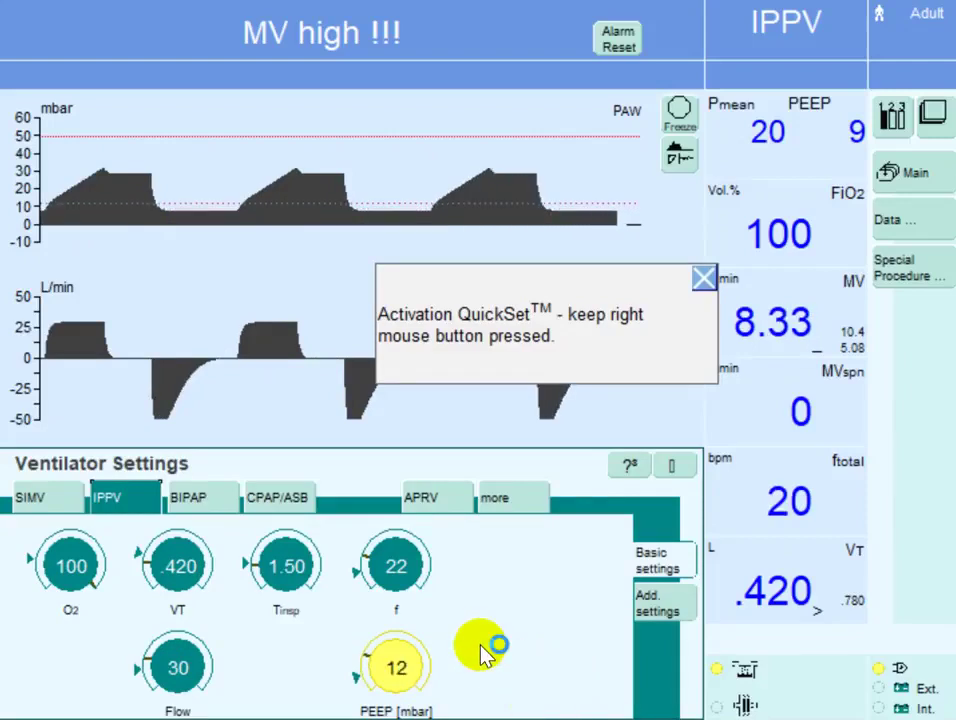
pyautogui.scroll(2, 481, 655)
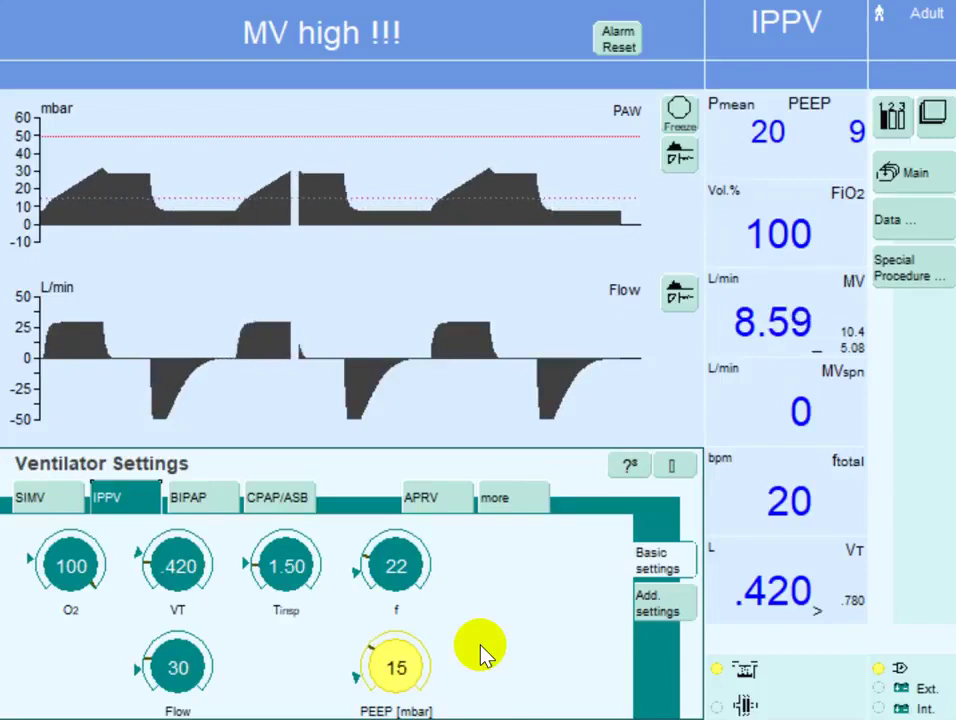
pyautogui.click(481, 655)
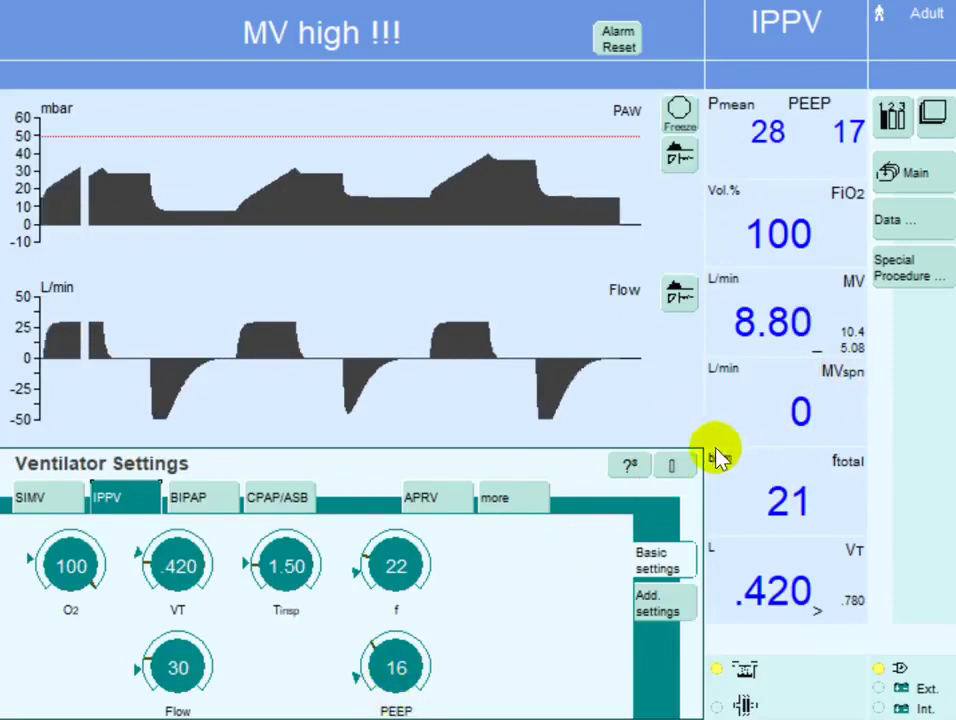
pyautogui.click(675, 468)
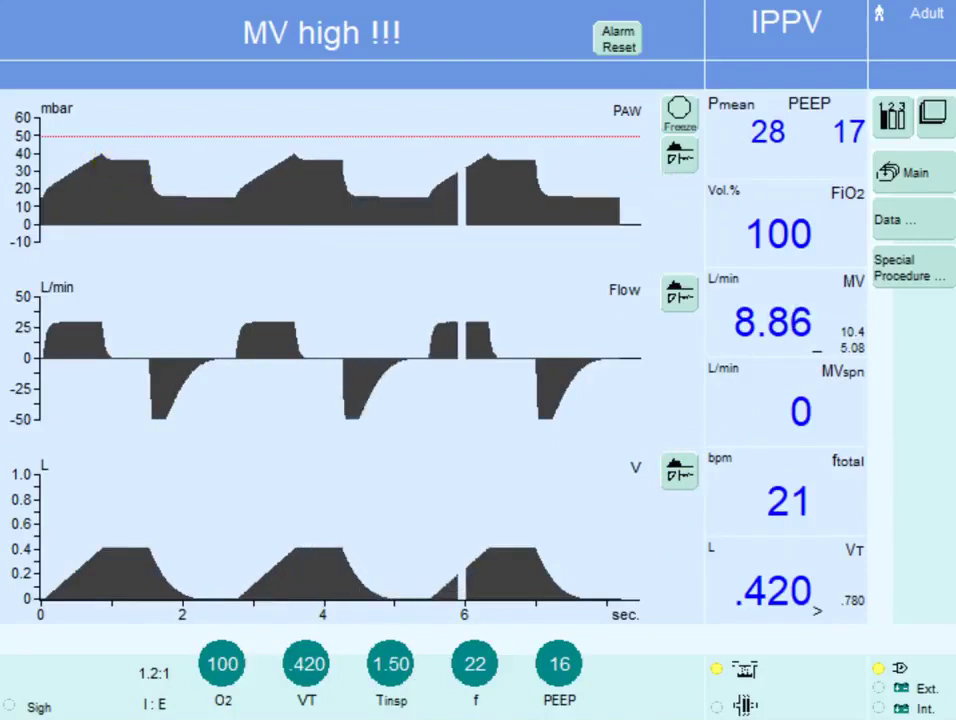
# - Read the Data values at VT .420: MV near 8.9 L/min, Ppeak 41, Pplat 37 mbar
pyautogui.click(899, 222)
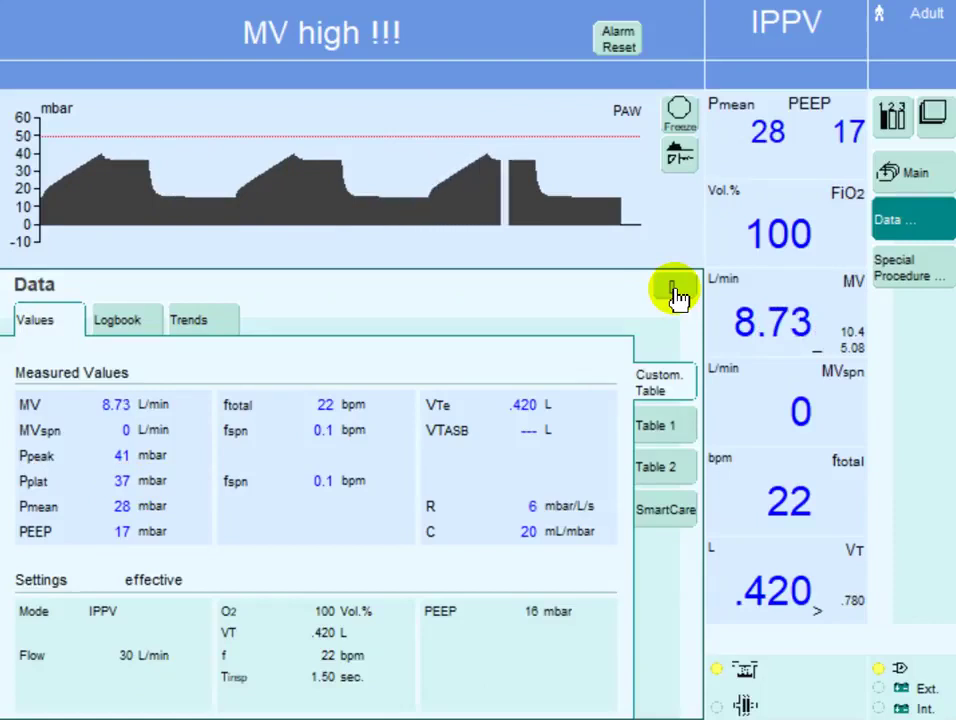
pyautogui.click(674, 289)
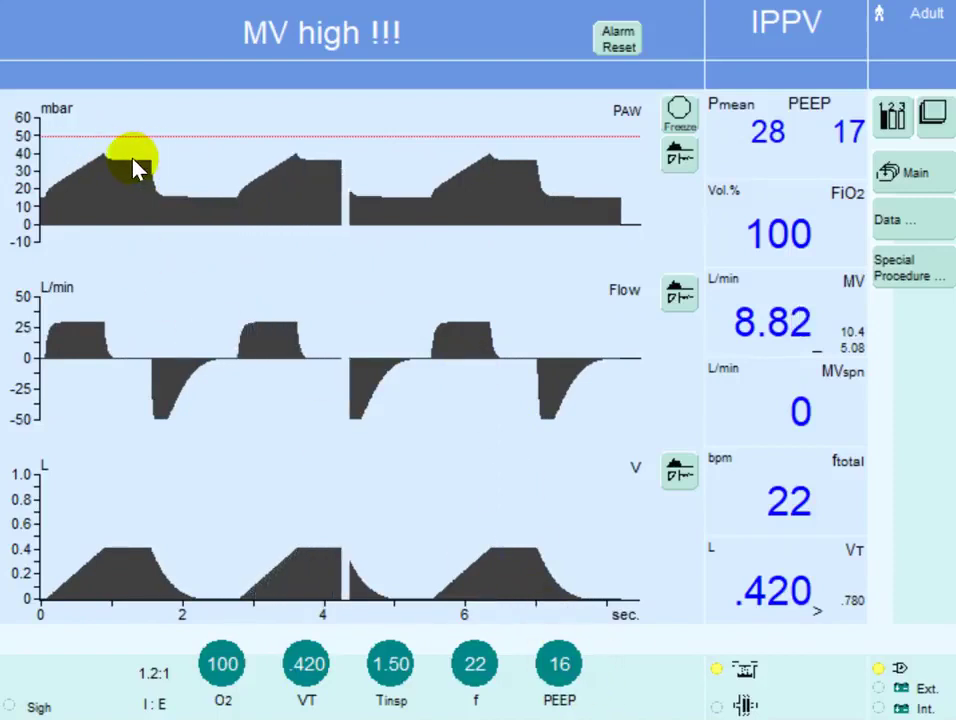
pyautogui.click(930, 216)
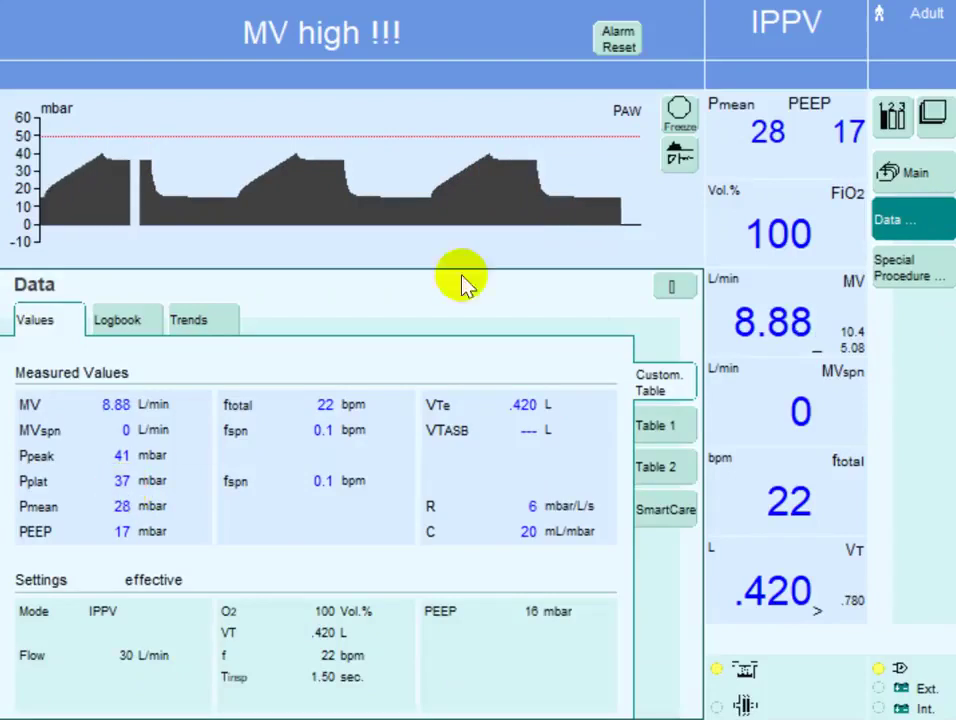
pyautogui.click(676, 292)
# - Turn the set tidal volume down from .420 to .280 L
pyautogui.click(306, 680)
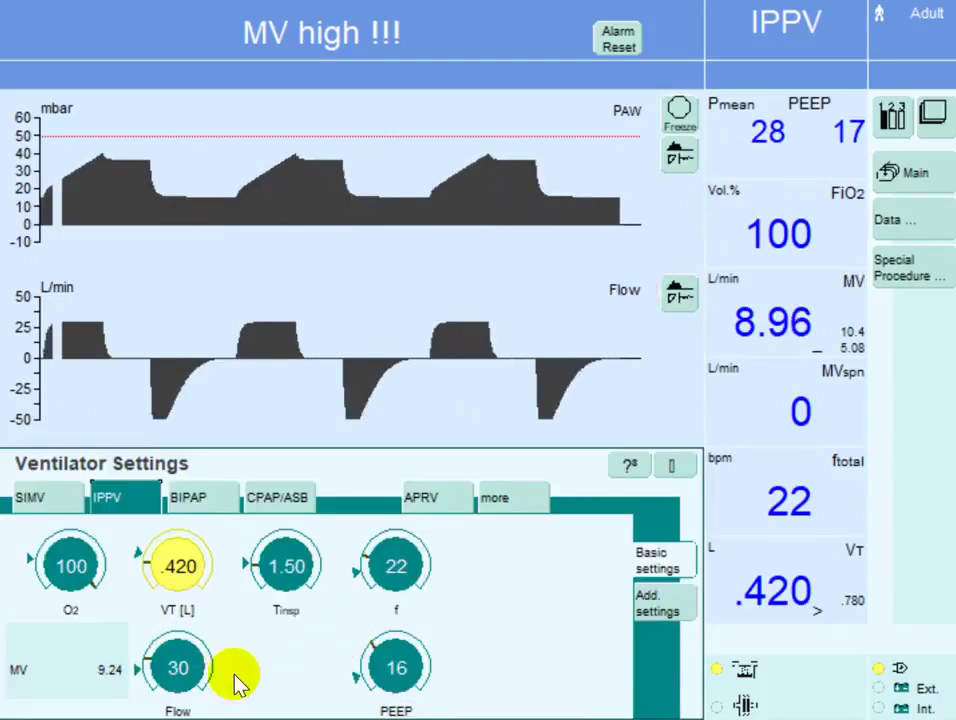
pyautogui.scroll(-1, 238, 683)
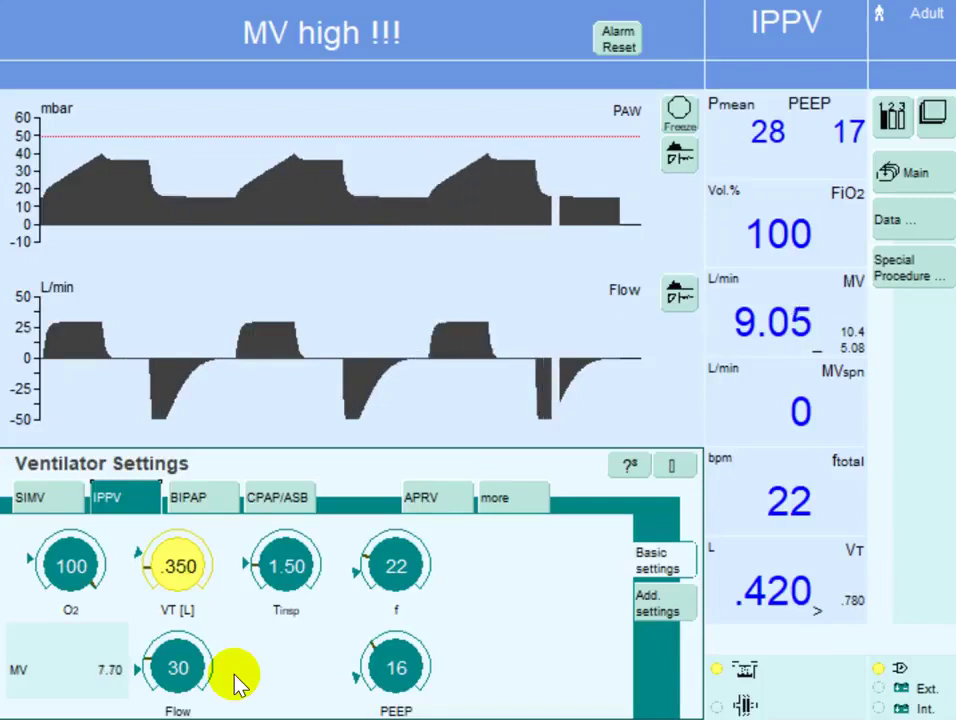
pyautogui.scroll(-2, 238, 683)
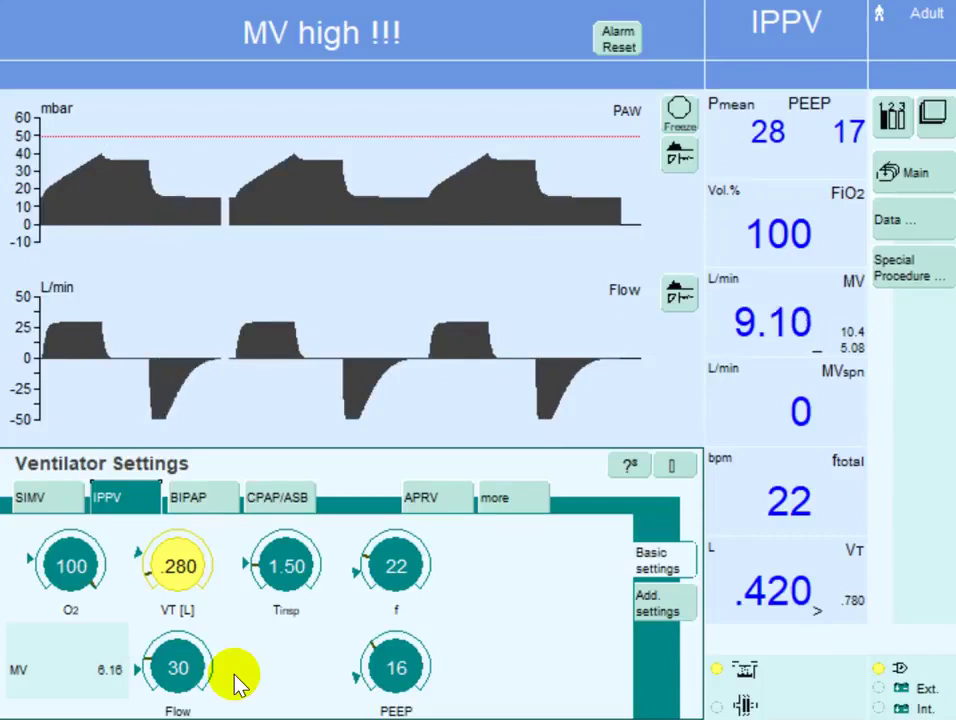
pyautogui.click(238, 683)
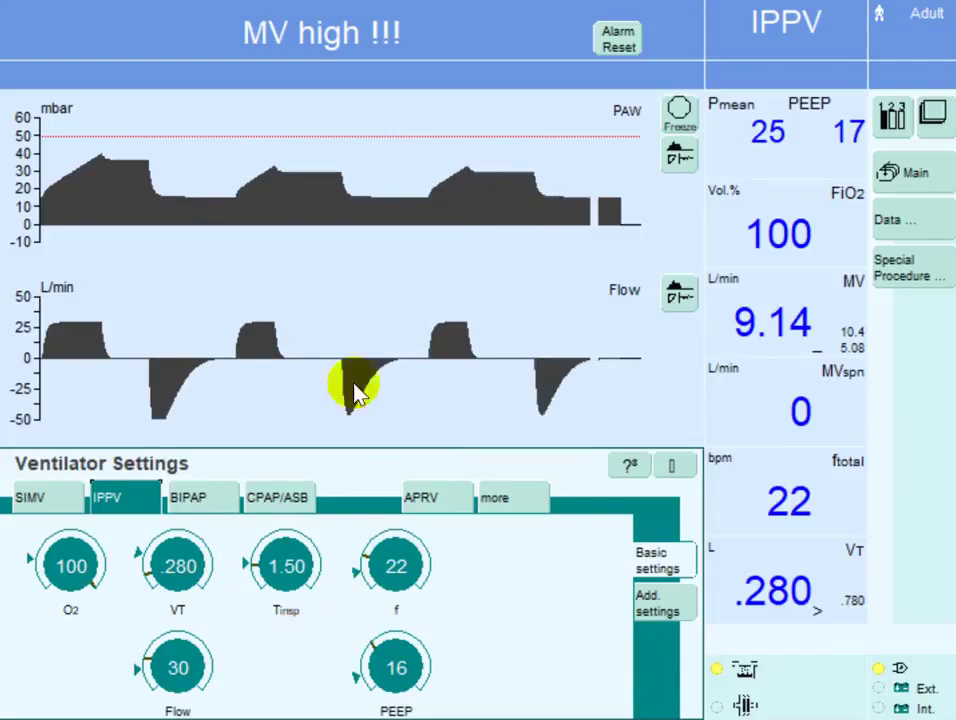
# - Raise the set breathing rate from 22 to 28 bpm
pyautogui.click(368, 553)
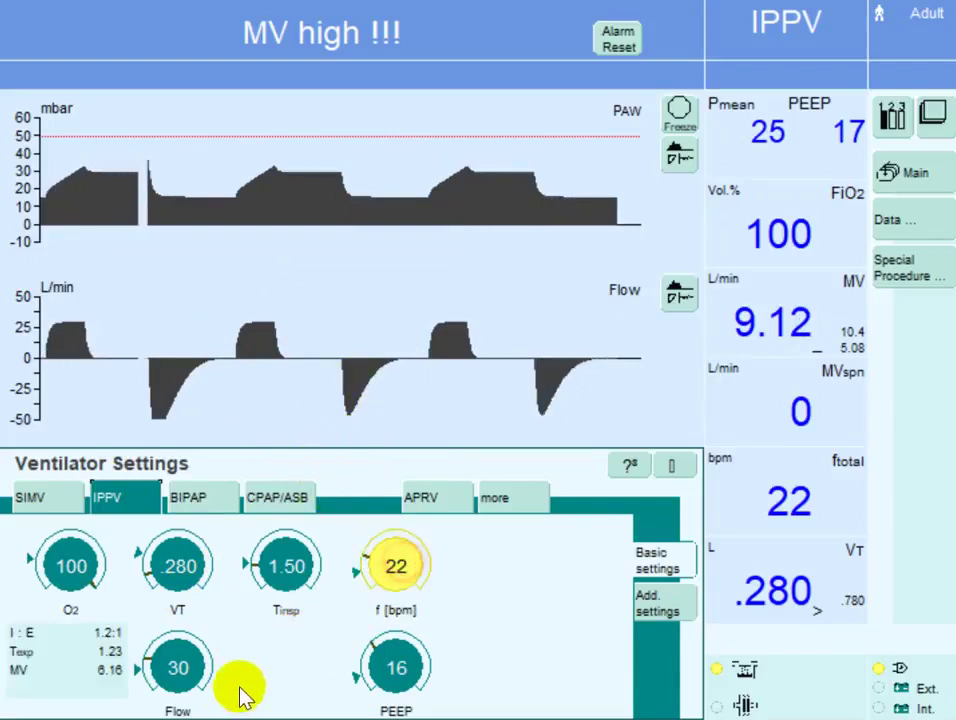
pyautogui.scroll(2, 230, 705)
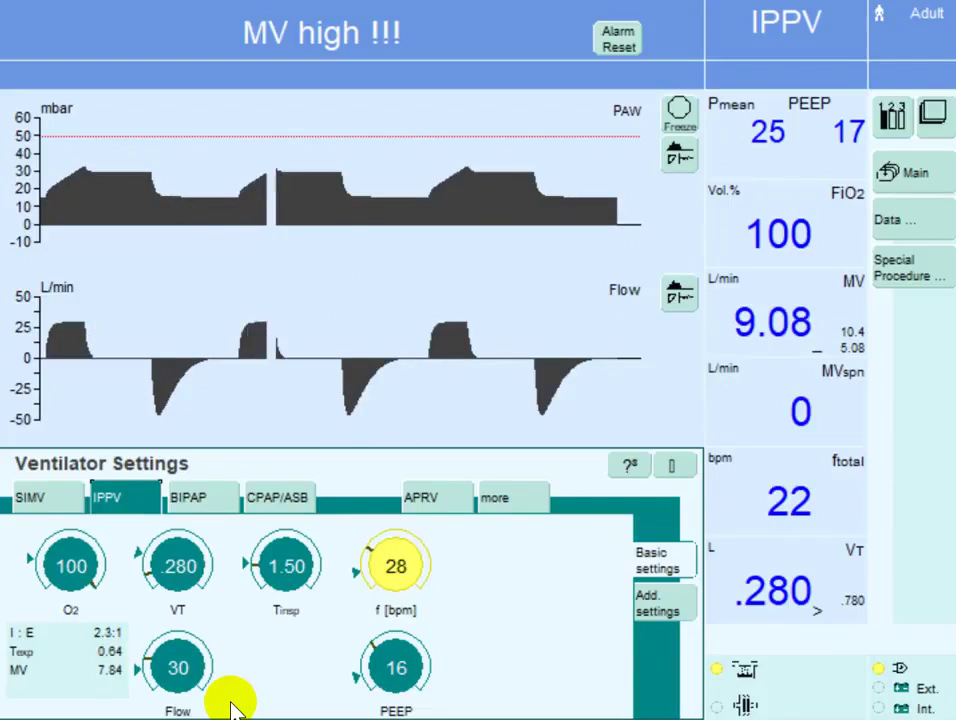
pyautogui.click(230, 705)
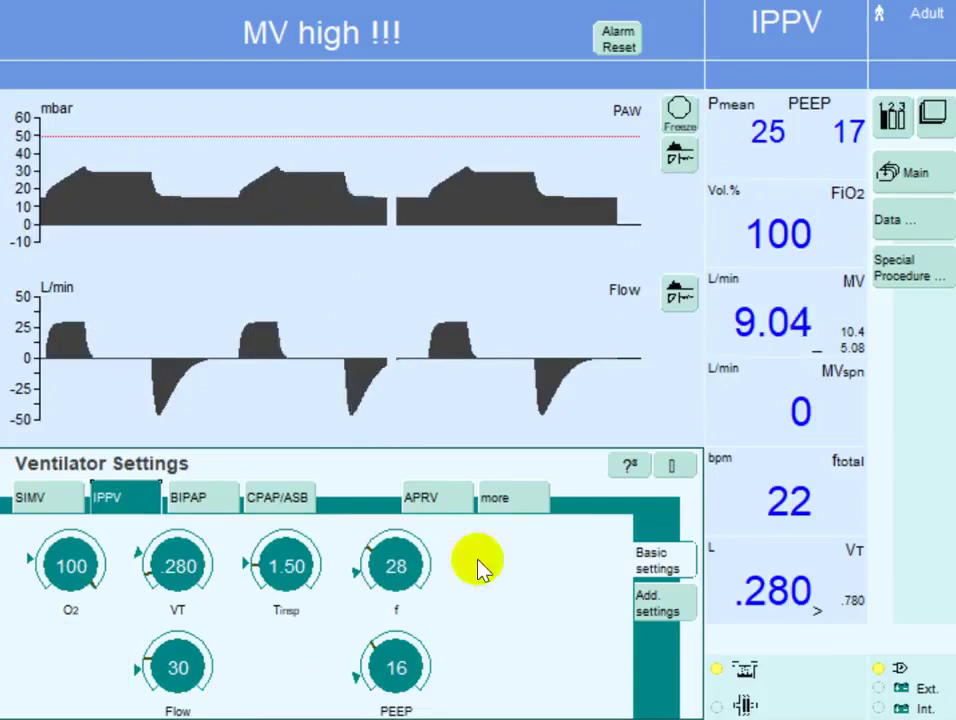
# - Read the new values (Ppeak 34, Pplat 30 mbar, VTe .280 L), leaving rate at 28
pyautogui.click(679, 468)
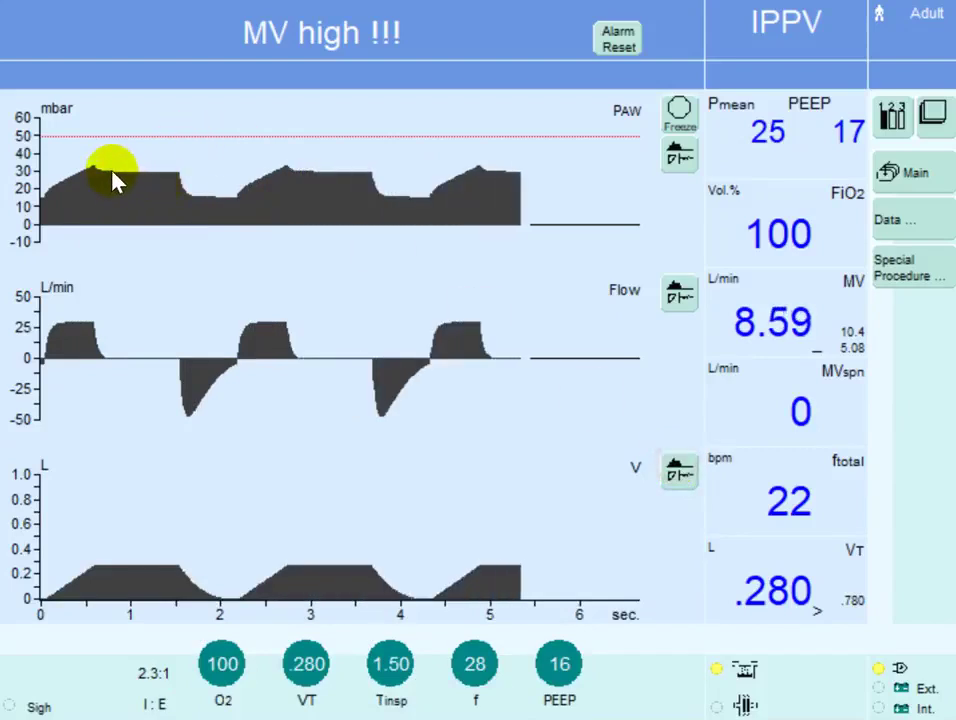
pyautogui.click(915, 221)
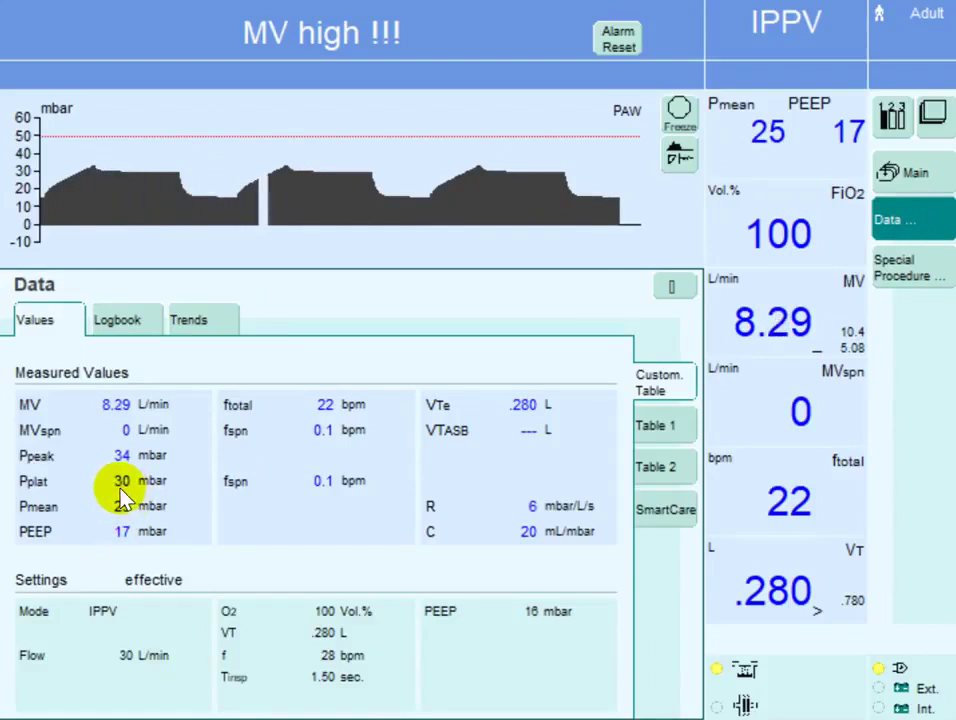
pyautogui.click(674, 289)
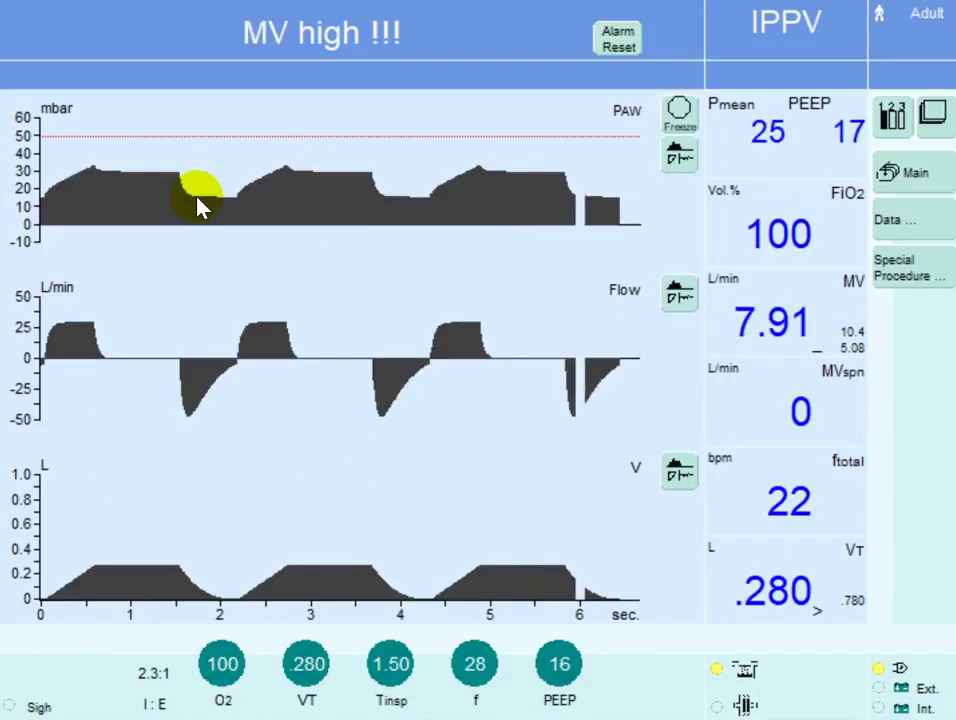
pyautogui.click(474, 672)
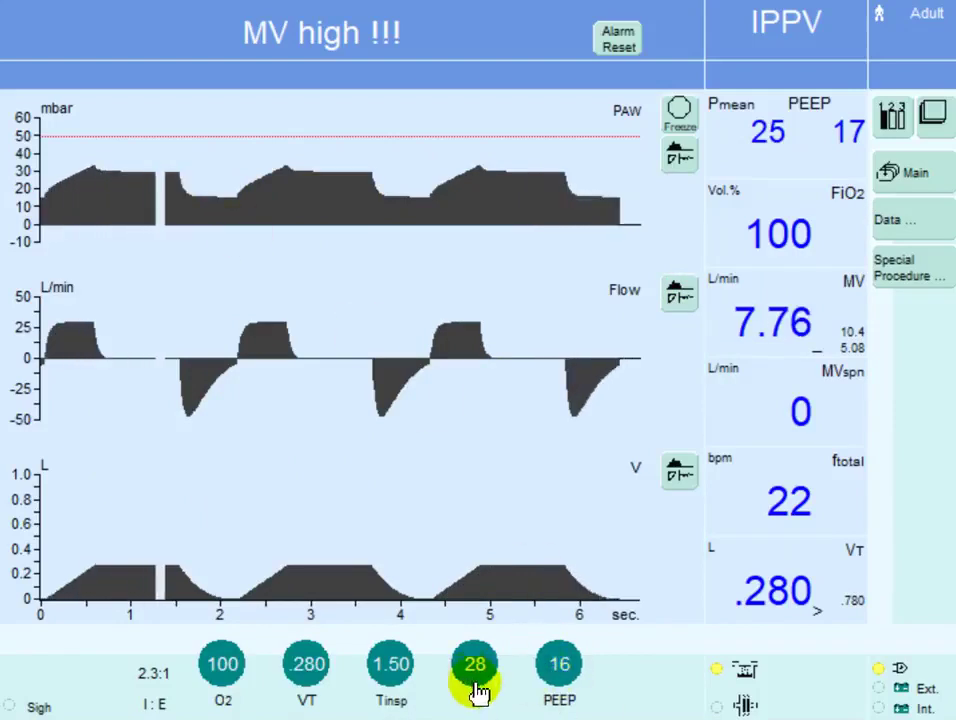
pyautogui.click(476, 680)
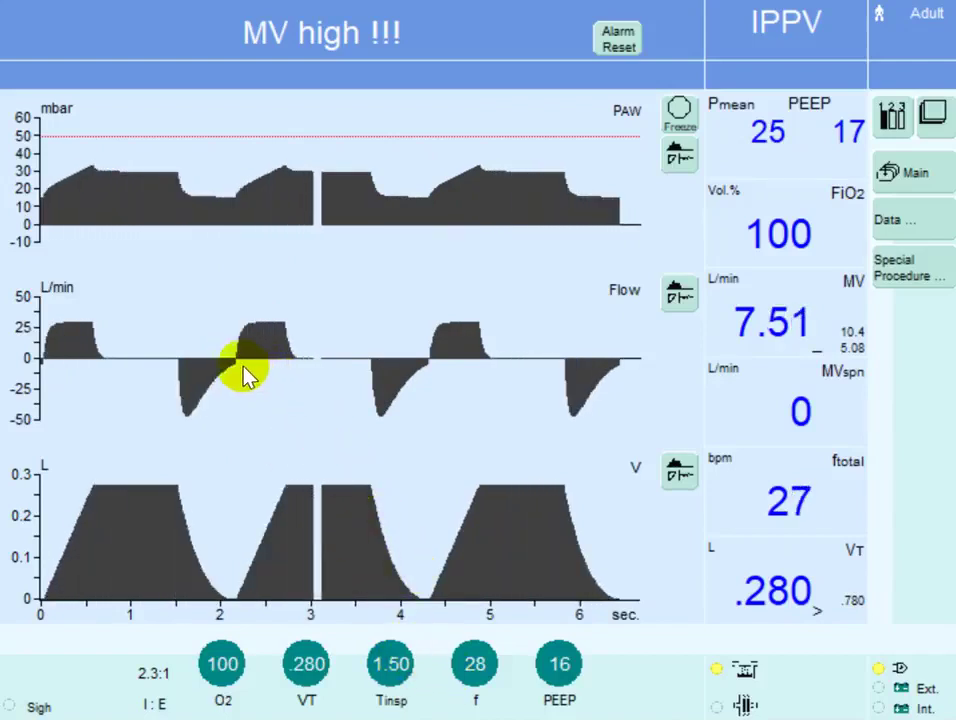
# - Turn Tinsp down from 1.50 to 1.30 s for an I:E of 1.5:1
pyautogui.click(391, 675)
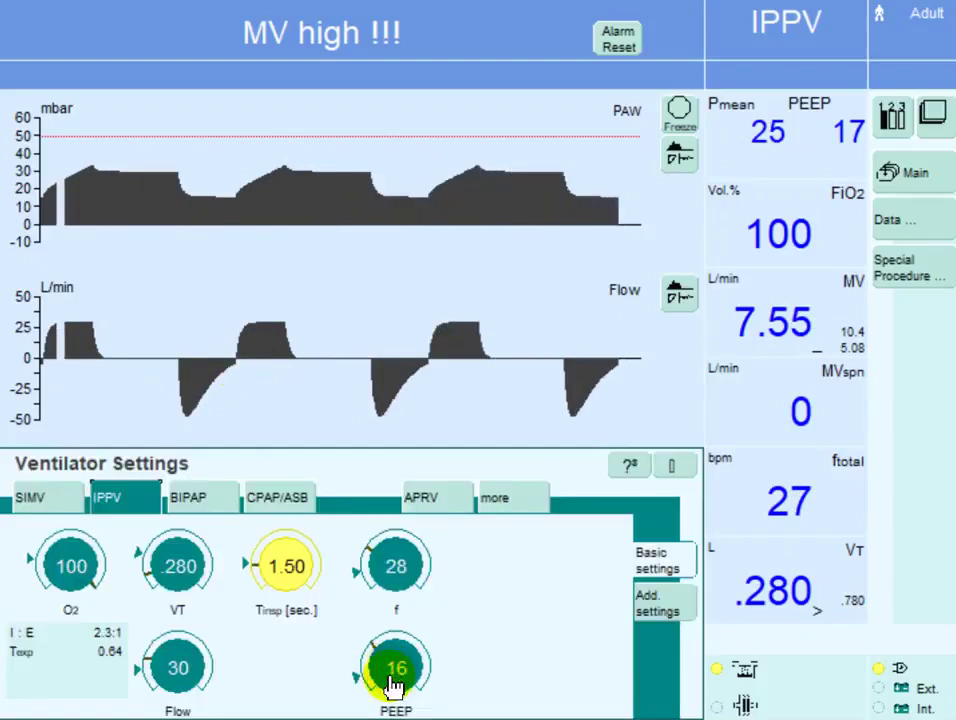
pyautogui.scroll(-2, 395, 685)
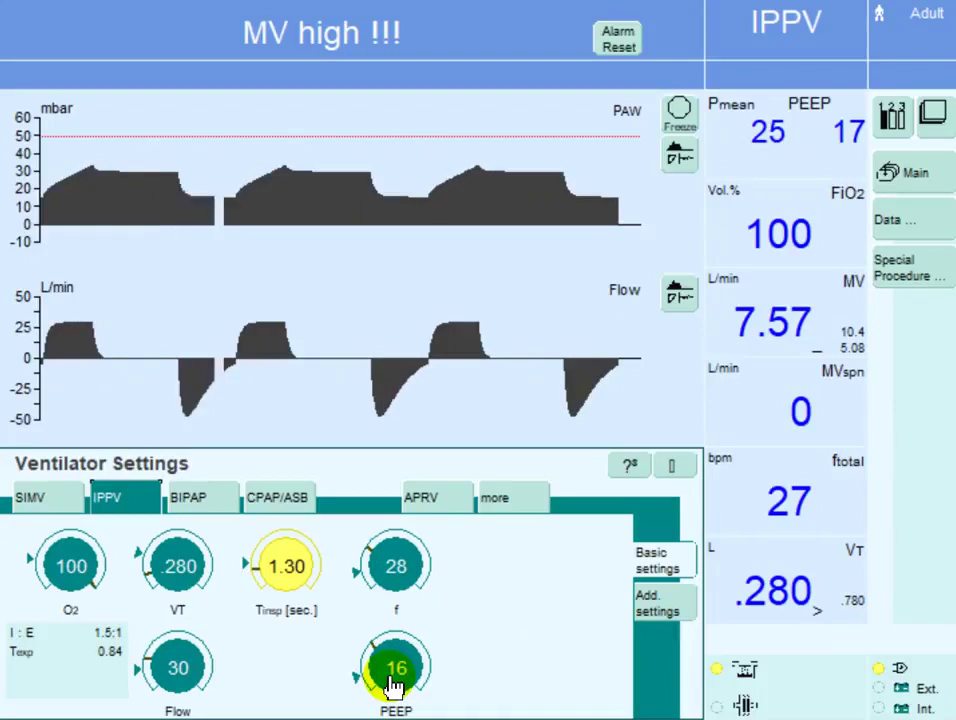
pyautogui.click(395, 685)
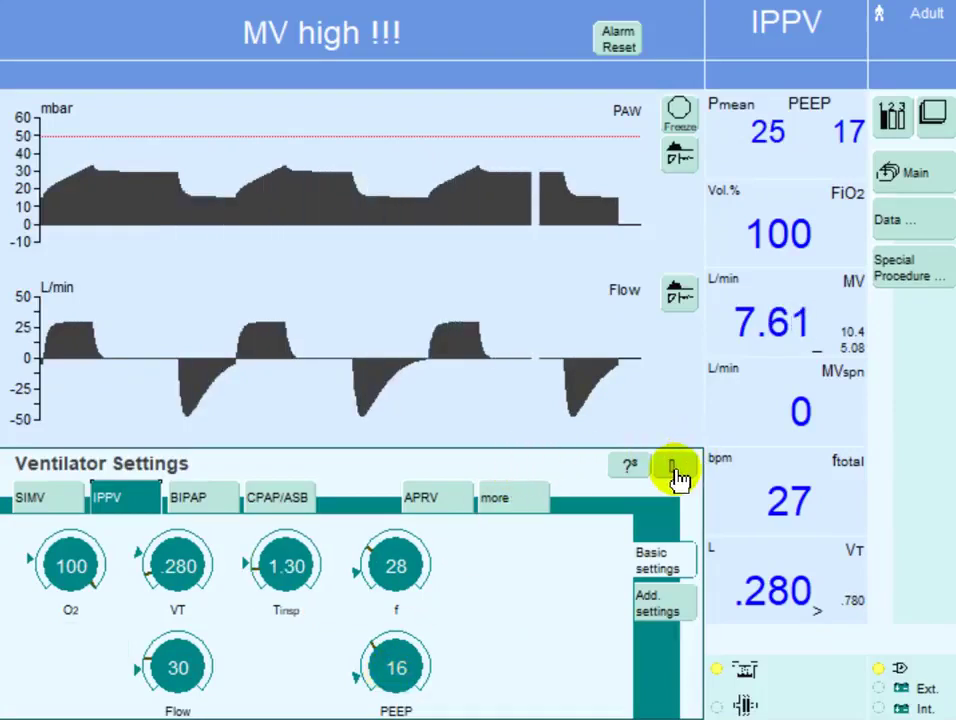
pyautogui.click(675, 470)
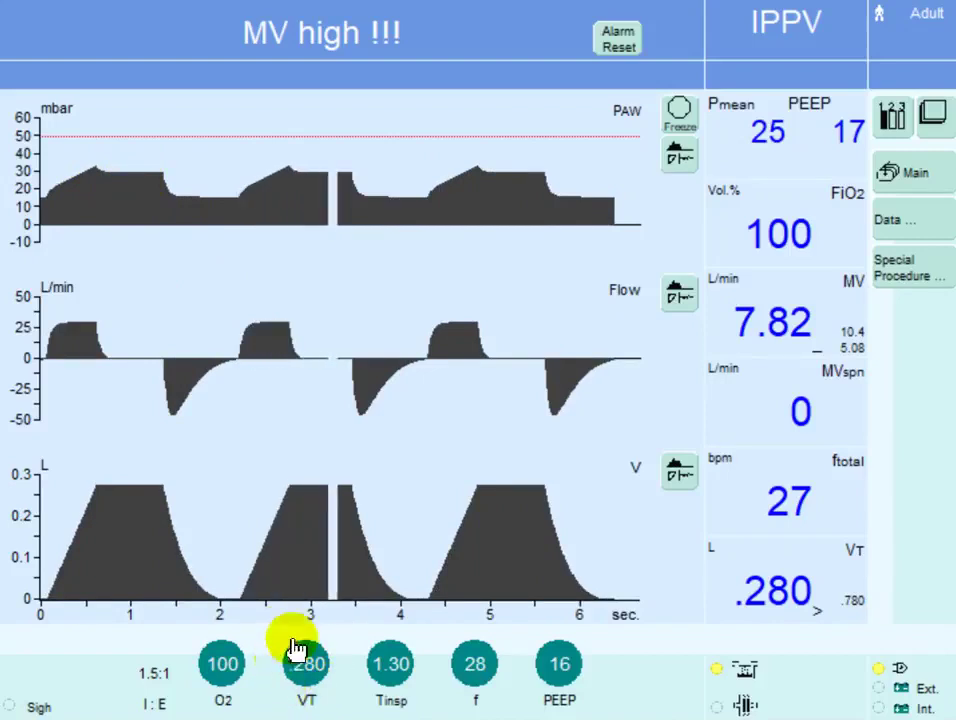
pyautogui.click(298, 684)
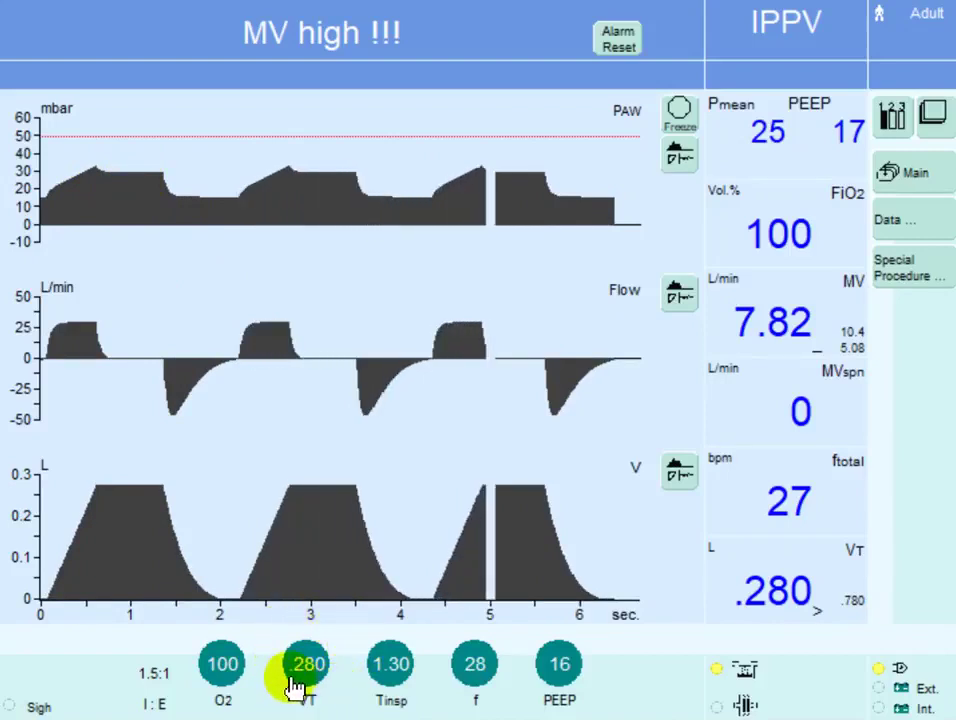
pyautogui.click(290, 662)
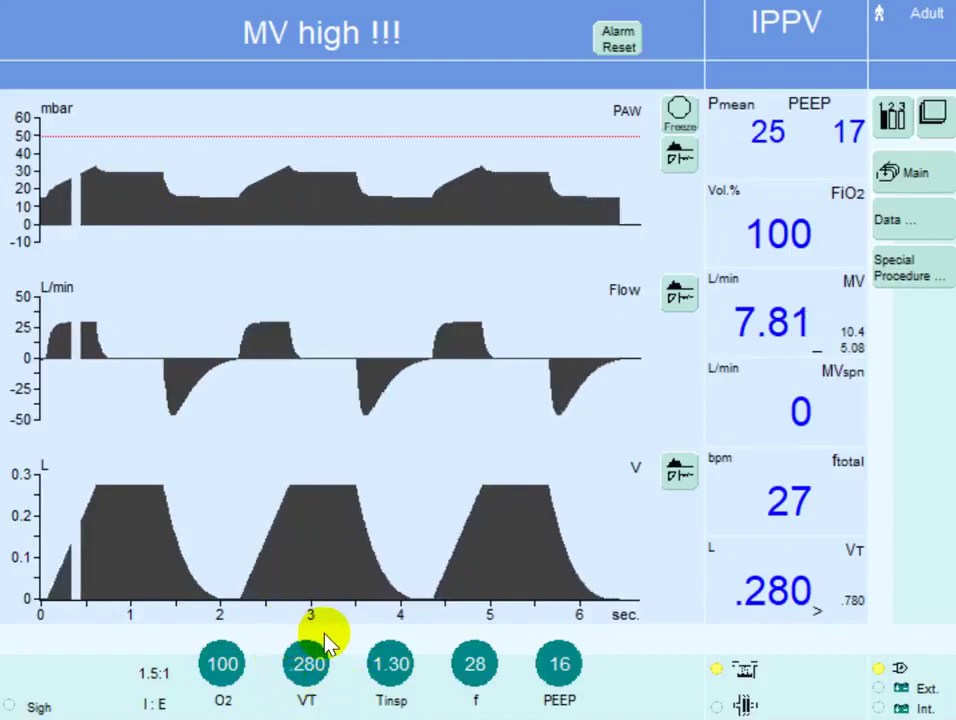